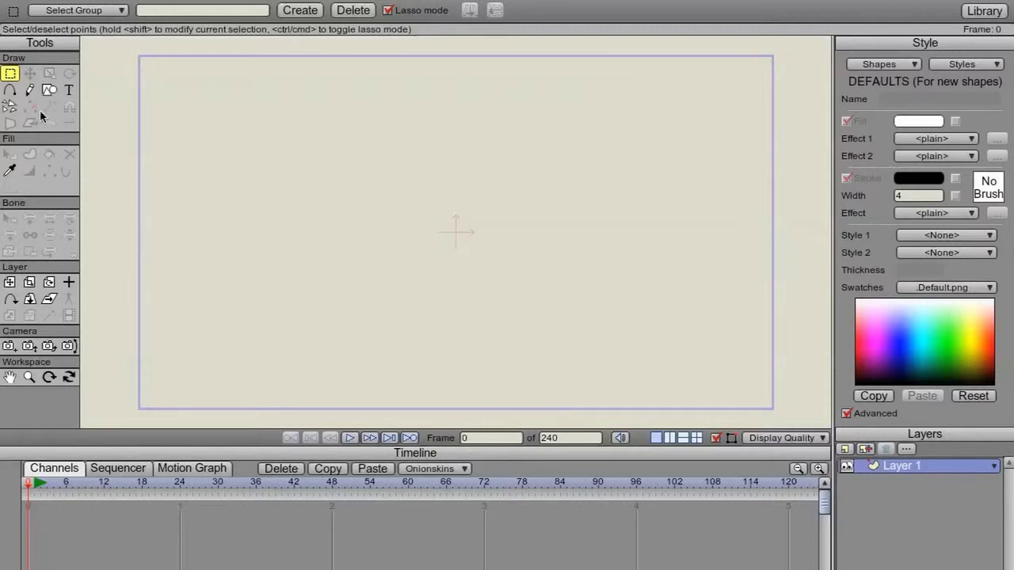
Draw a five-point star with white fill and black outline, then nudge it up toward the canvas centre.
click(50, 89)
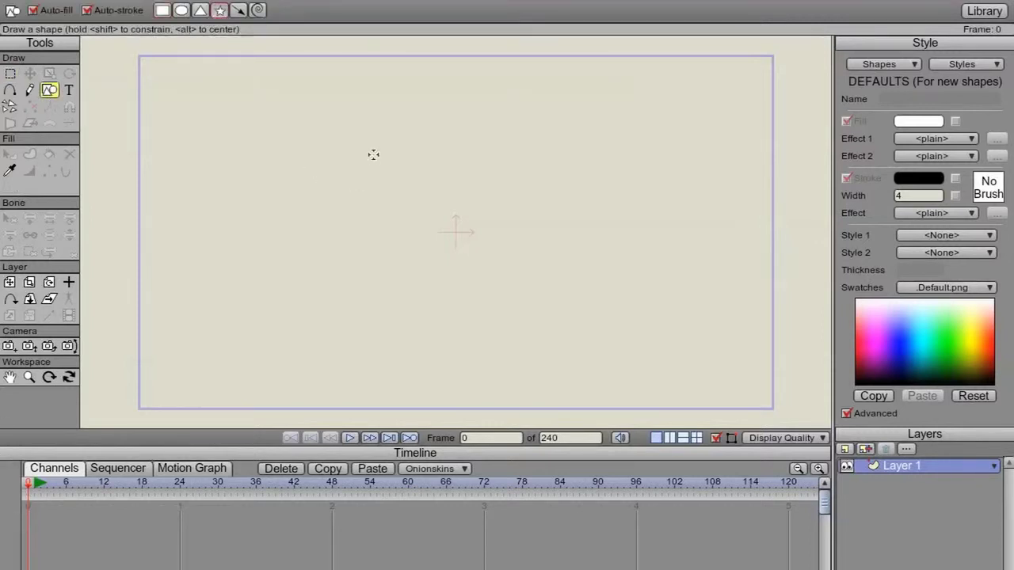
drag(388, 158, 594, 364)
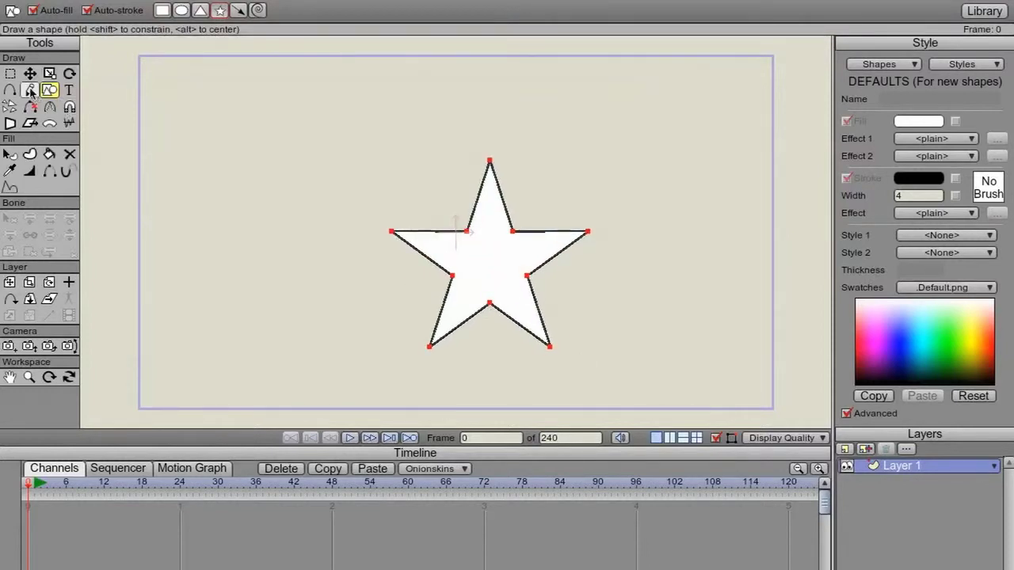
click(29, 73)
drag(482, 260, 456, 233)
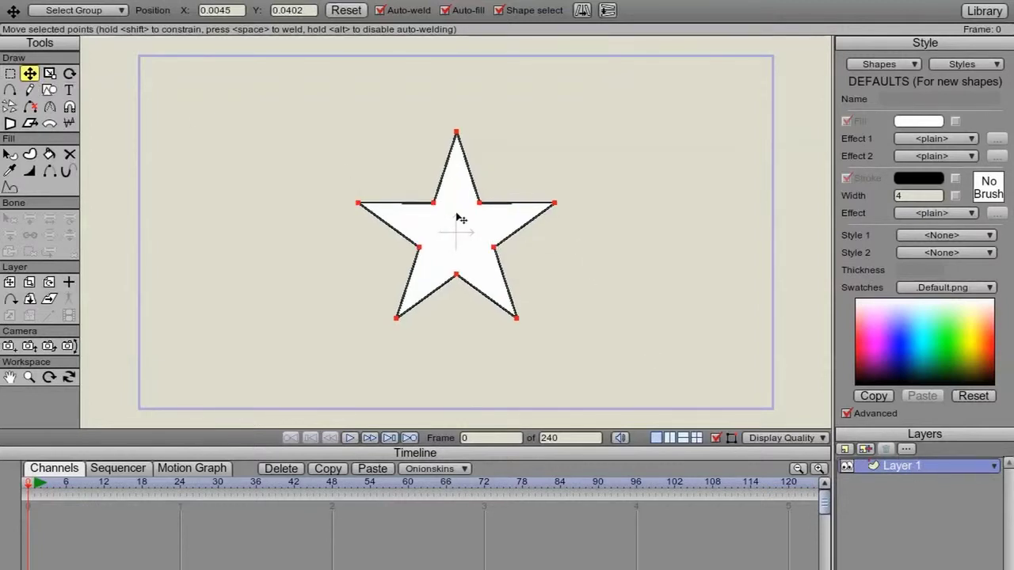
mouse_move(463, 234)
mouse_down()
mouse_move(465, 218)
mouse_move(460, 231)
mouse_up()
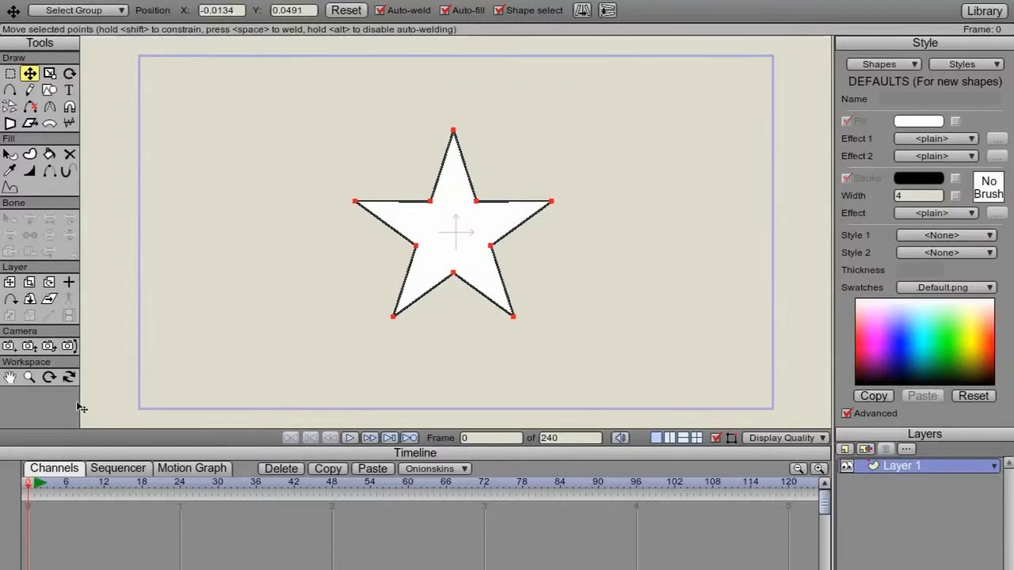
Key the star at the left edge on frame 1 and at the right side on frame 48, then scrub to check.
click(34, 488)
drag(466, 233, 269, 229)
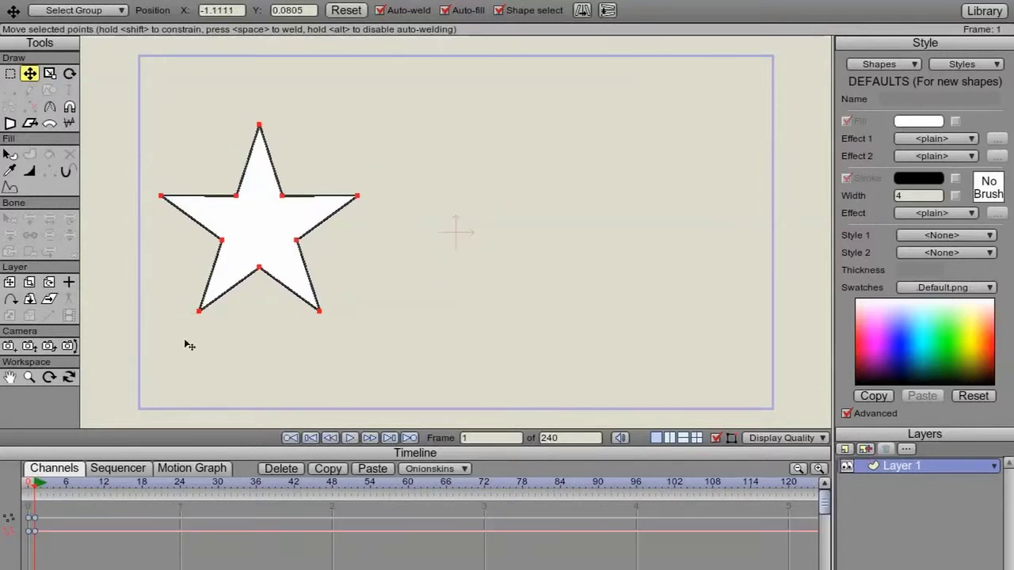
drag(39, 490, 331, 492)
drag(270, 238, 664, 246)
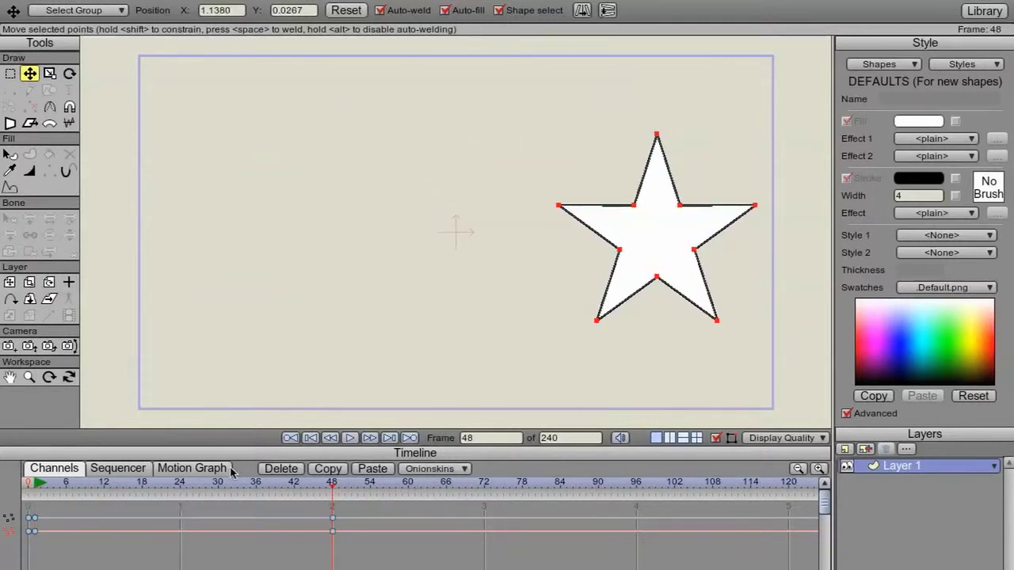
drag(332, 485, 32, 499)
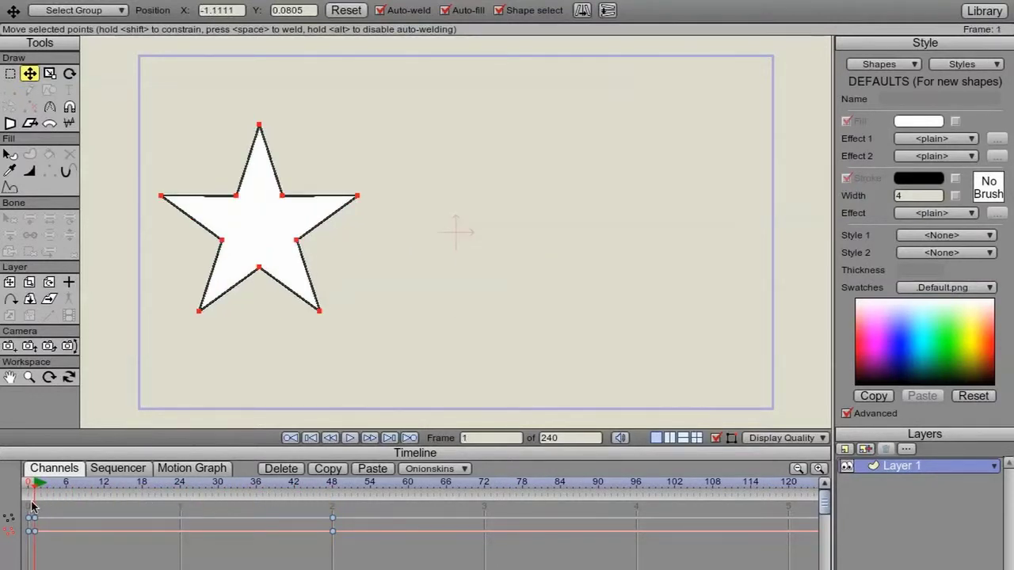
Inspect the first keyframe's interpolation options, then scrub to frame 25 to see the star mid-canvas.
right_click(31, 517)
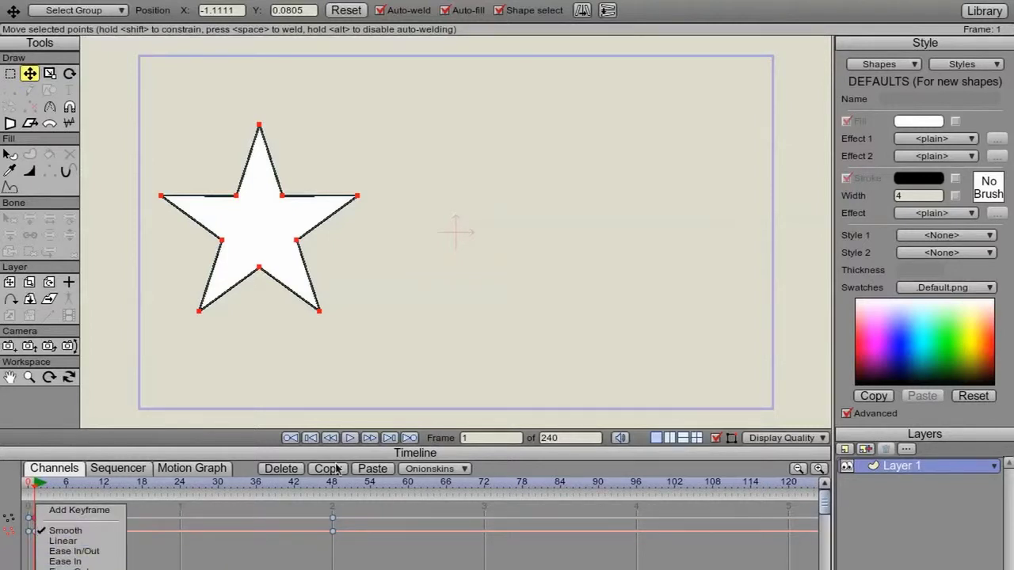
click(444, 359)
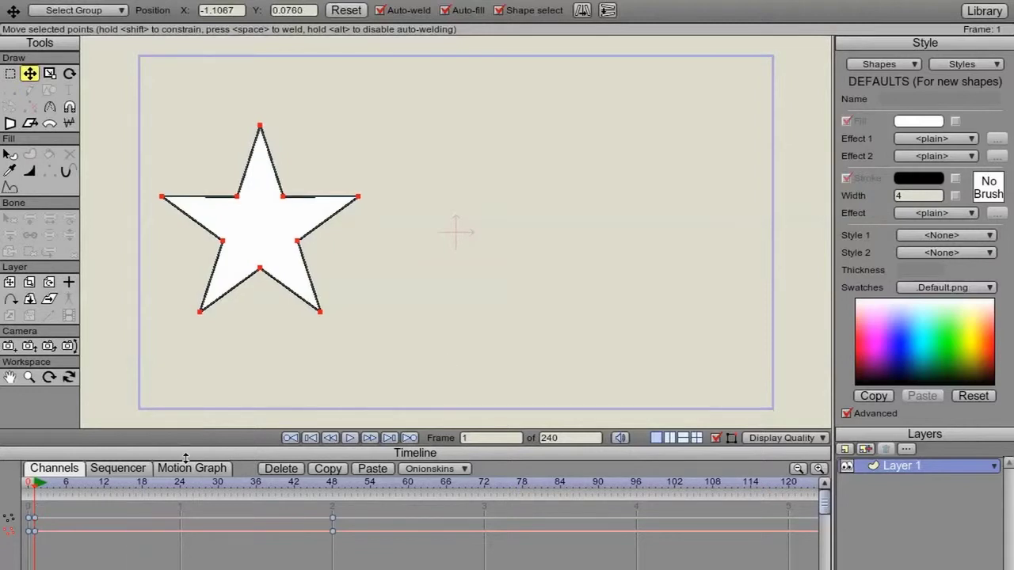
mouse_move(34, 494)
mouse_down()
mouse_move(332, 495)
mouse_move(34, 494)
mouse_up()
drag(34, 491, 180, 504)
Rotate the star's points slightly clockwise at frame 24, undoing a first attempt, and scrub to preview.
click(70, 73)
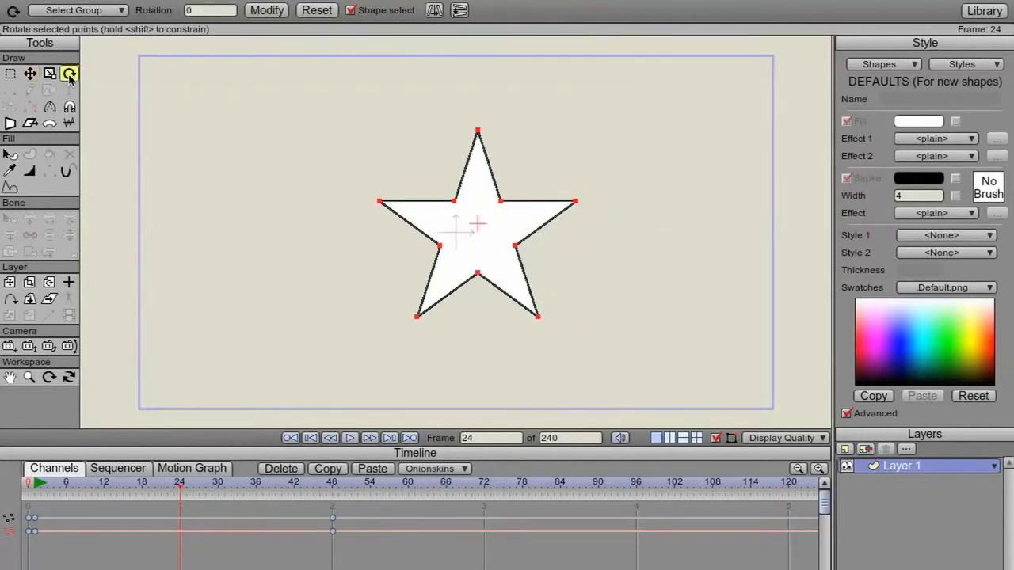
drag(557, 167, 496, 340)
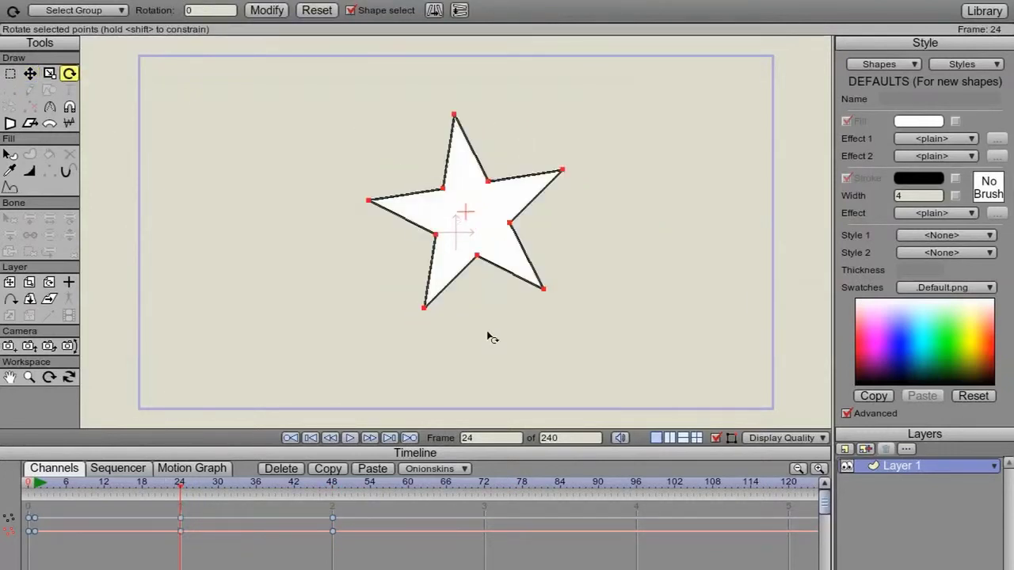
key(ctrl+z)
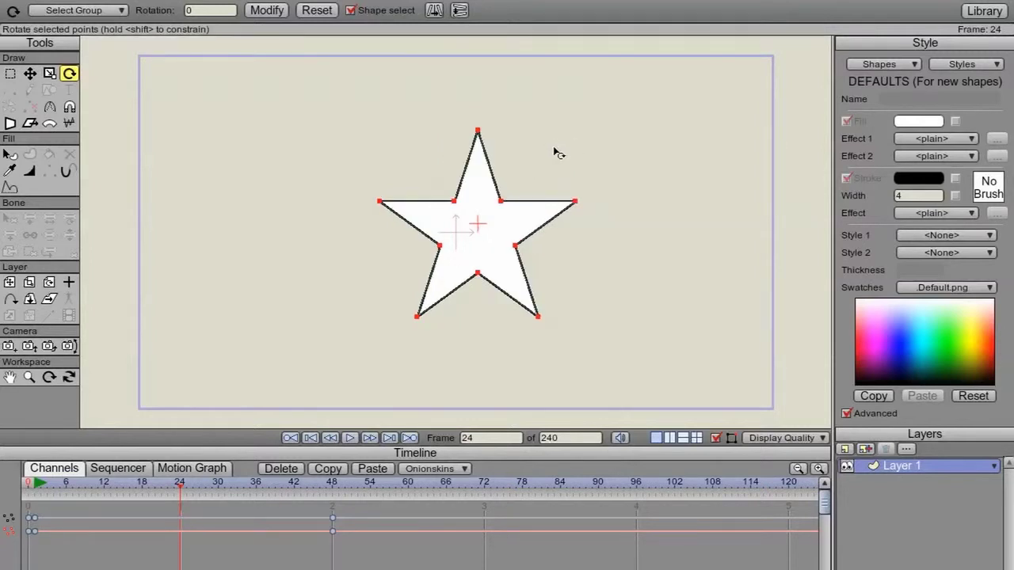
drag(556, 151, 563, 272)
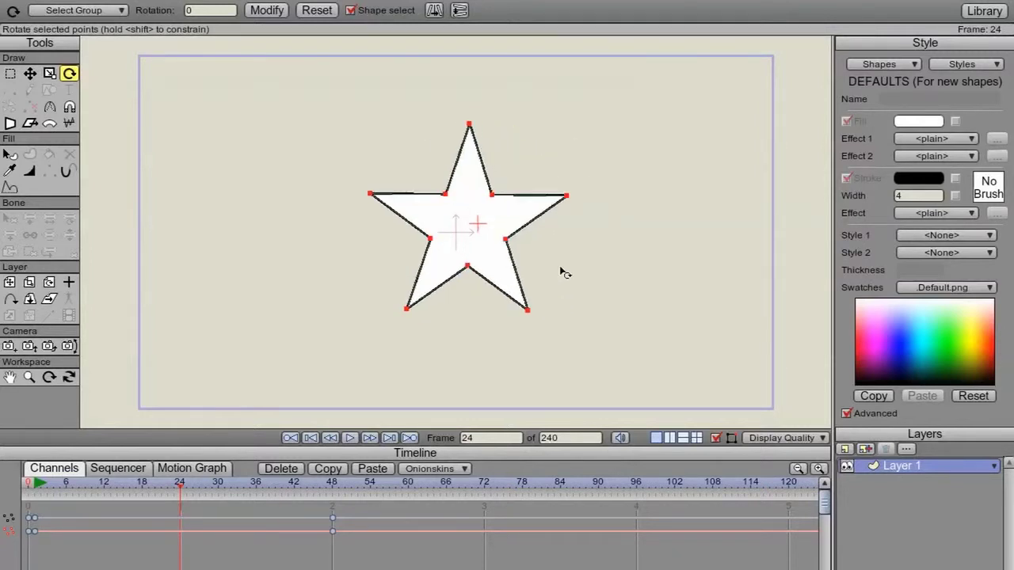
drag(181, 497, 333, 519)
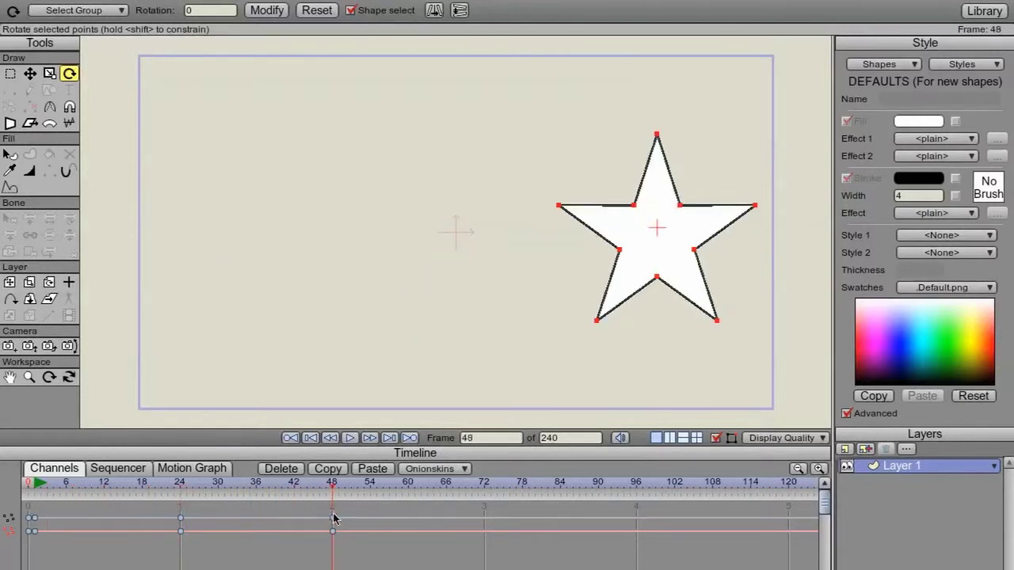
Scale the star layer to 0.2759 at frame 1 and to 1.6526 at frame 24.
click(10, 282)
drag(85, 502, 35, 495)
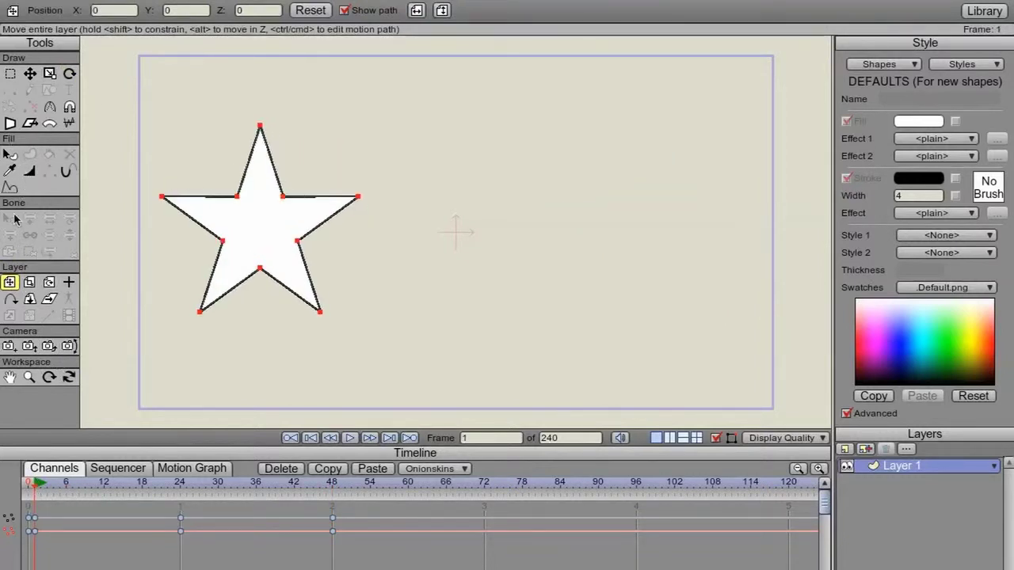
click(29, 283)
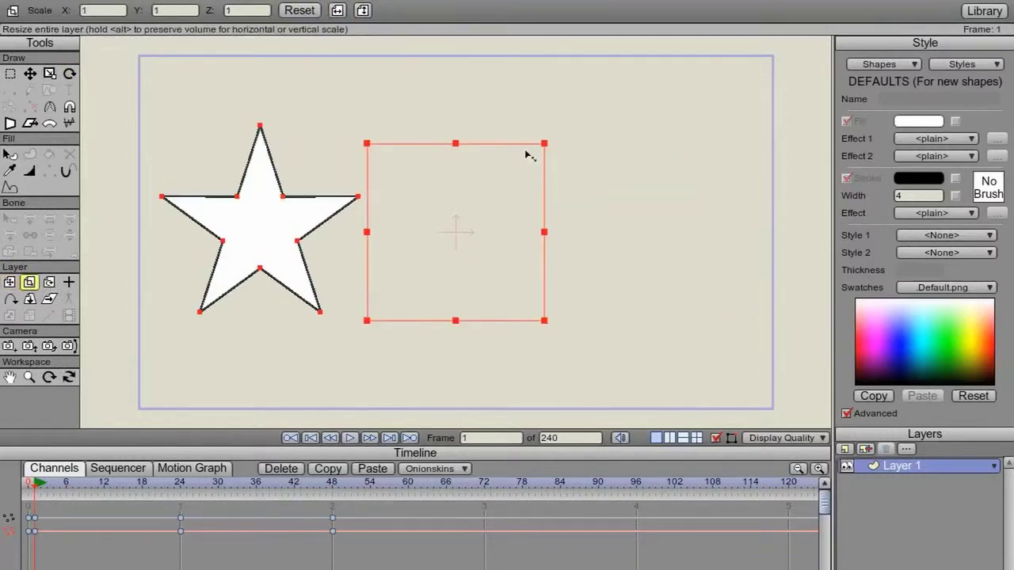
drag(531, 154, 452, 177)
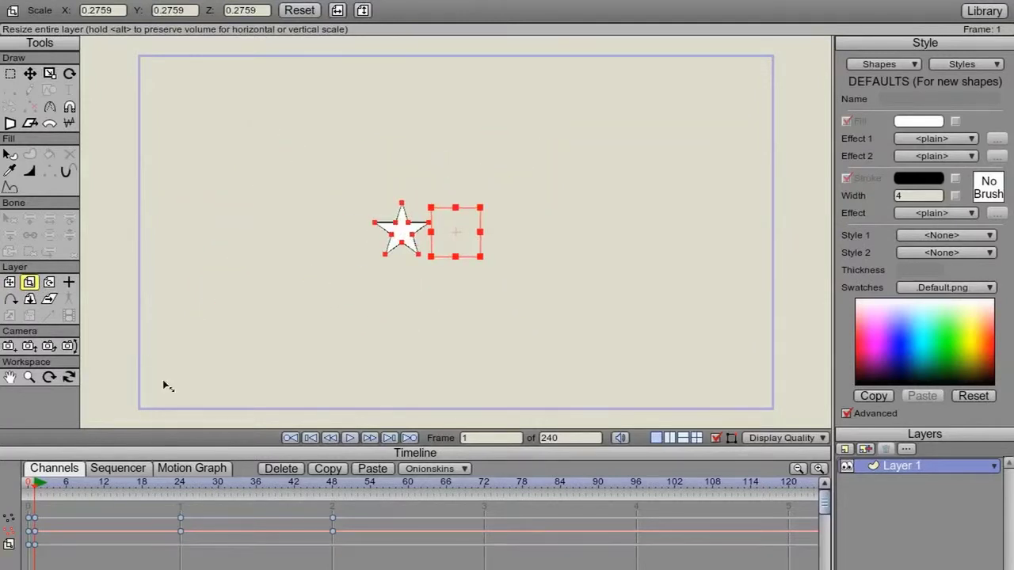
drag(38, 491, 181, 492)
drag(483, 198, 716, 158)
Scale the layer to 0.8985 at frame 48, then play back and scrub to frame 1 to review.
drag(180, 486, 332, 497)
drag(592, 259, 617, 219)
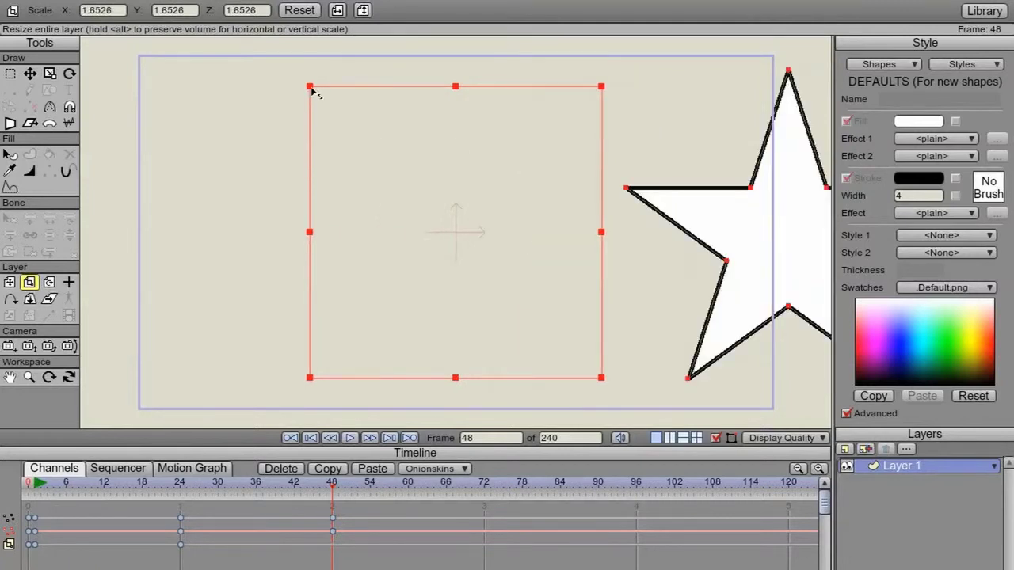
drag(313, 93, 401, 136)
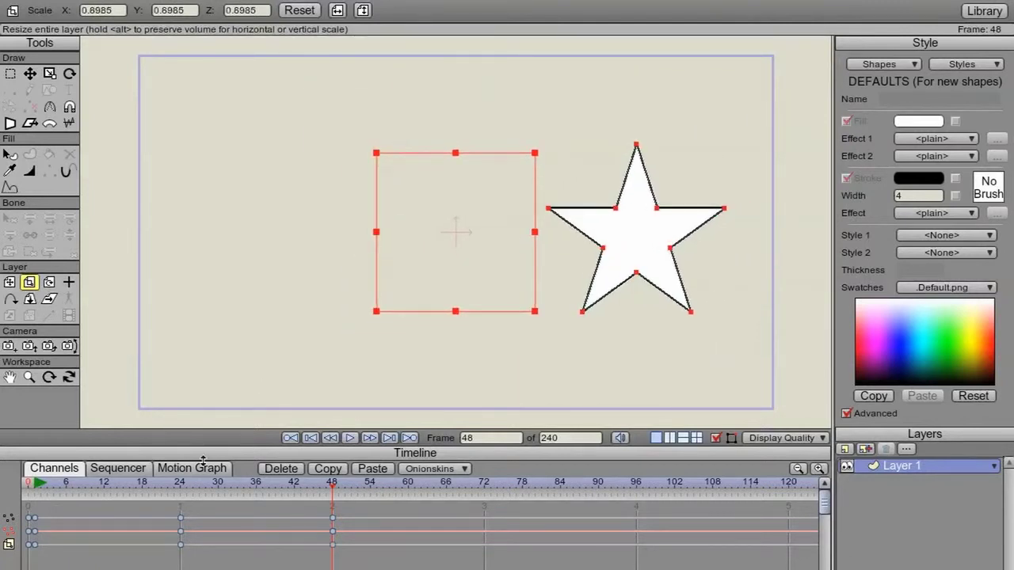
drag(72, 486, 31, 513)
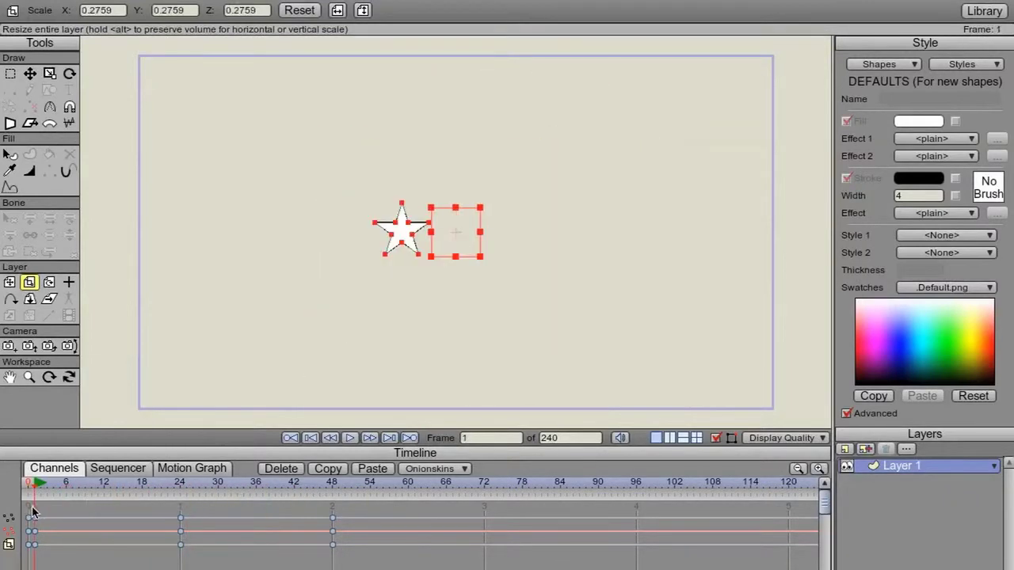
key(space)
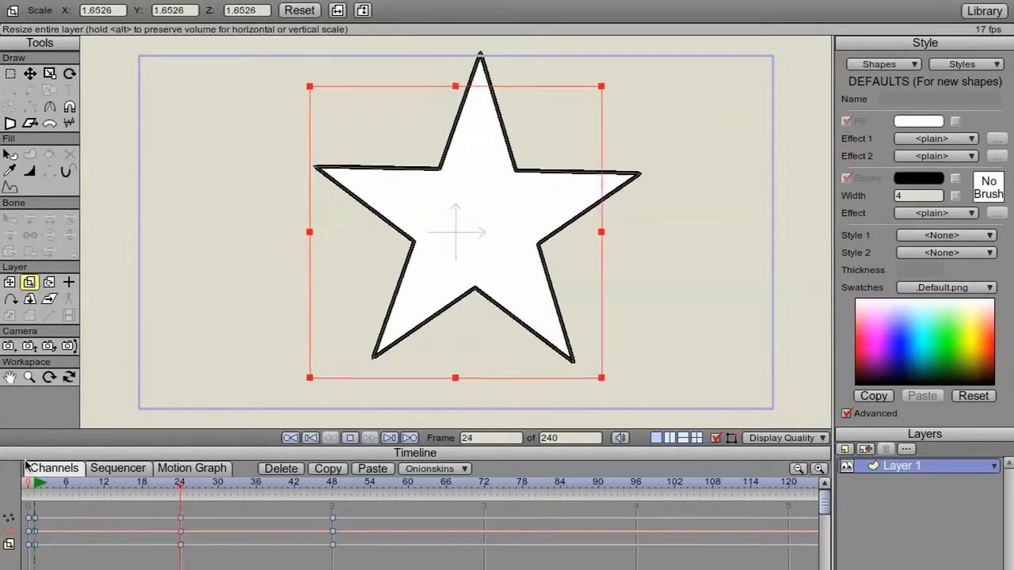
key(space)
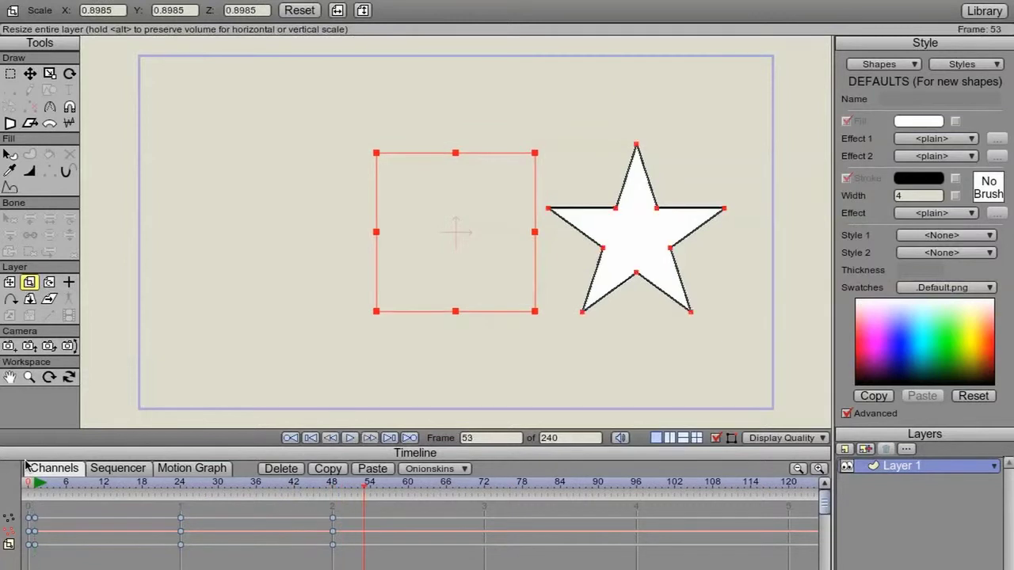
drag(94, 487, 40, 456)
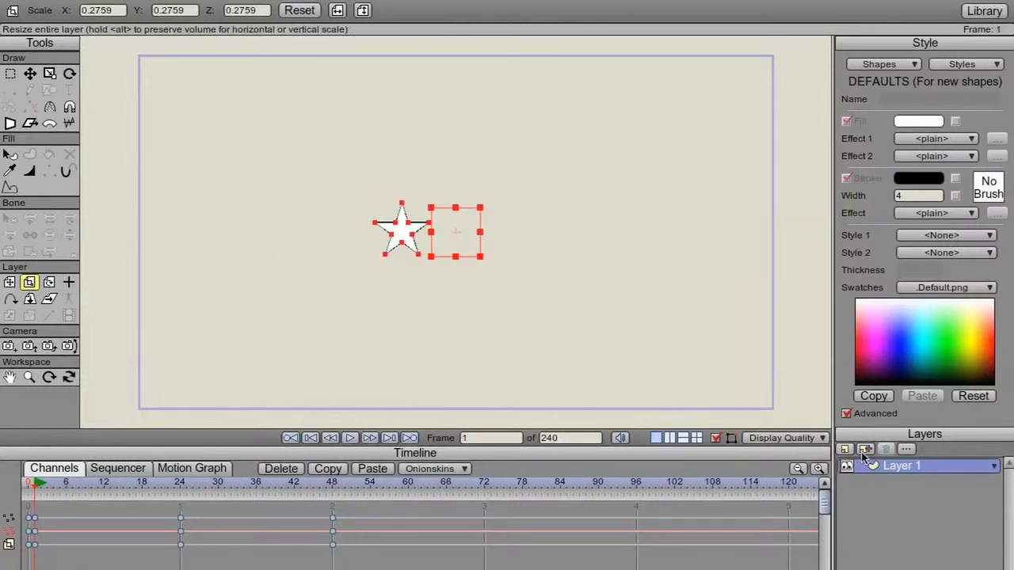
Add group layer Layer 2 containing the star's Layer 1 and select the group.
drag(35, 488, 29, 488)
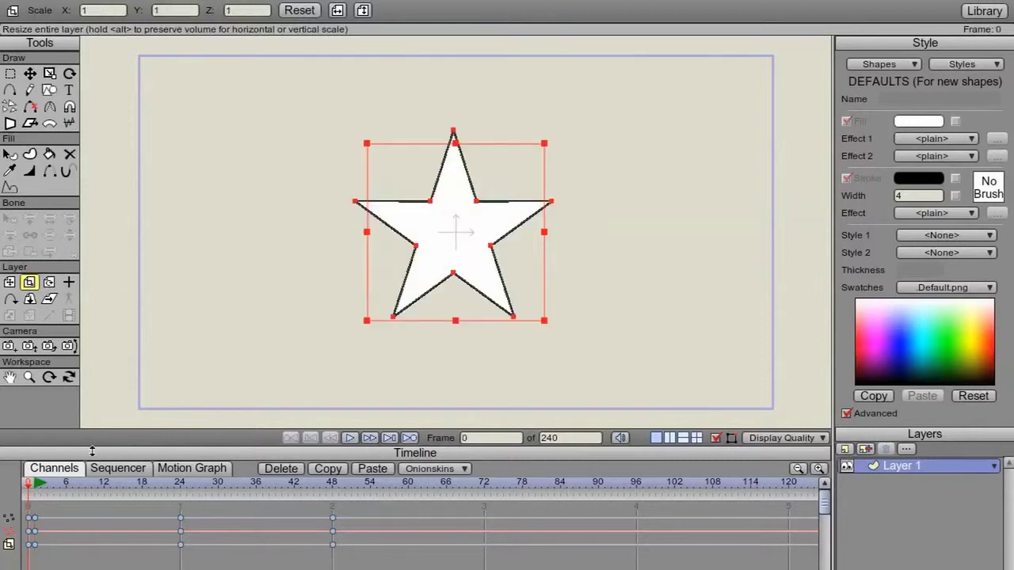
click(862, 451)
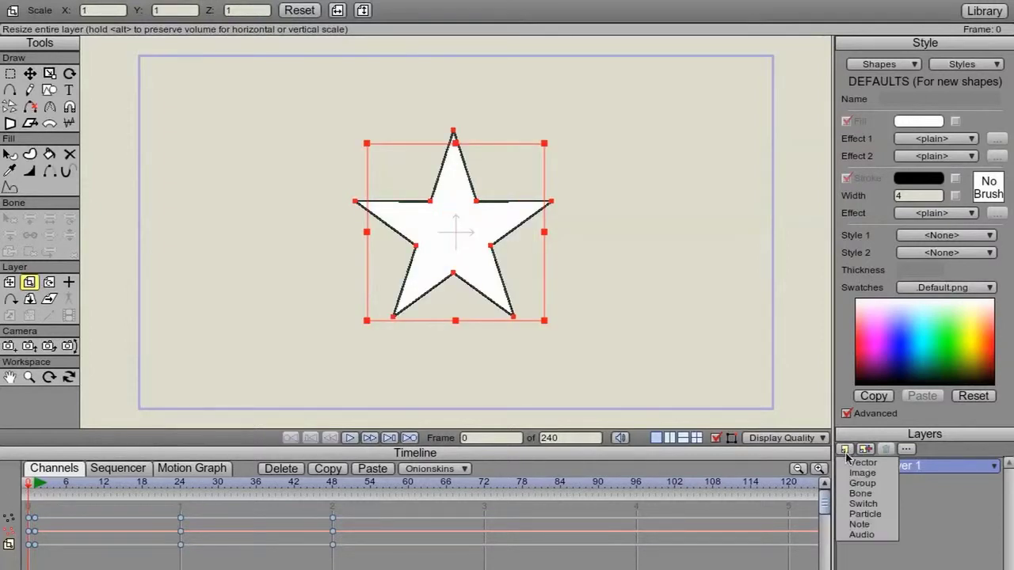
click(869, 488)
click(931, 483)
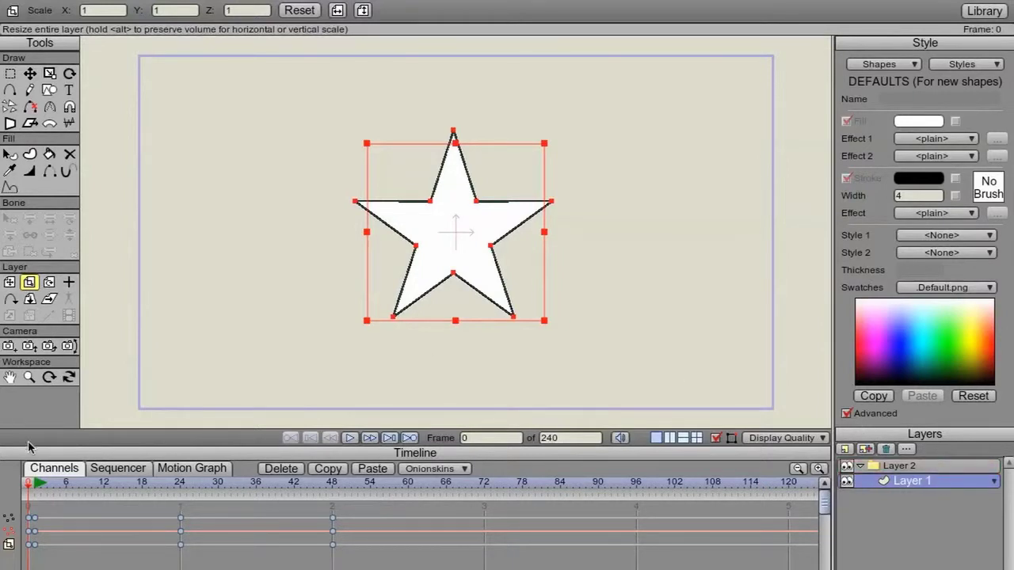
click(959, 467)
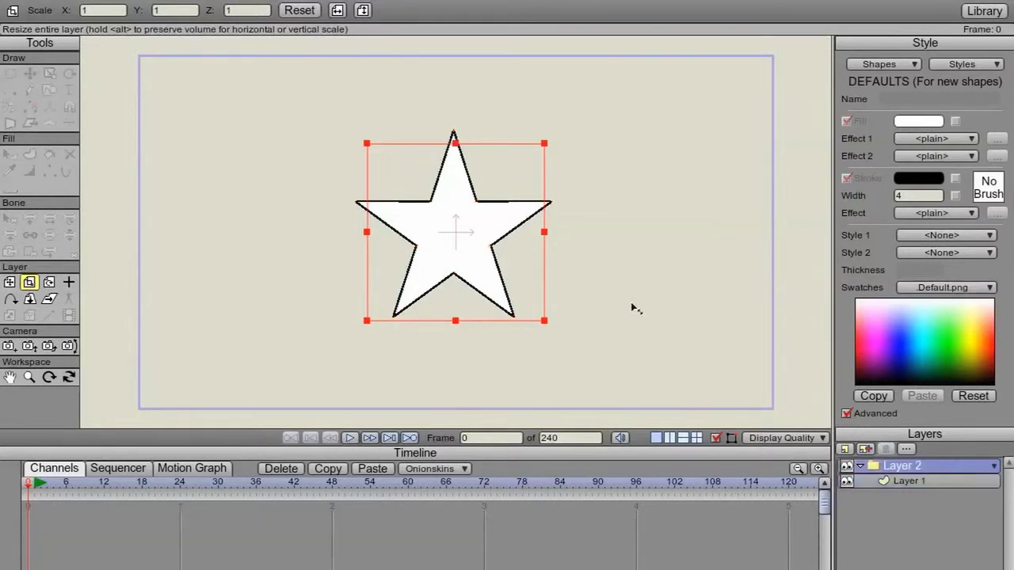
click(10, 283)
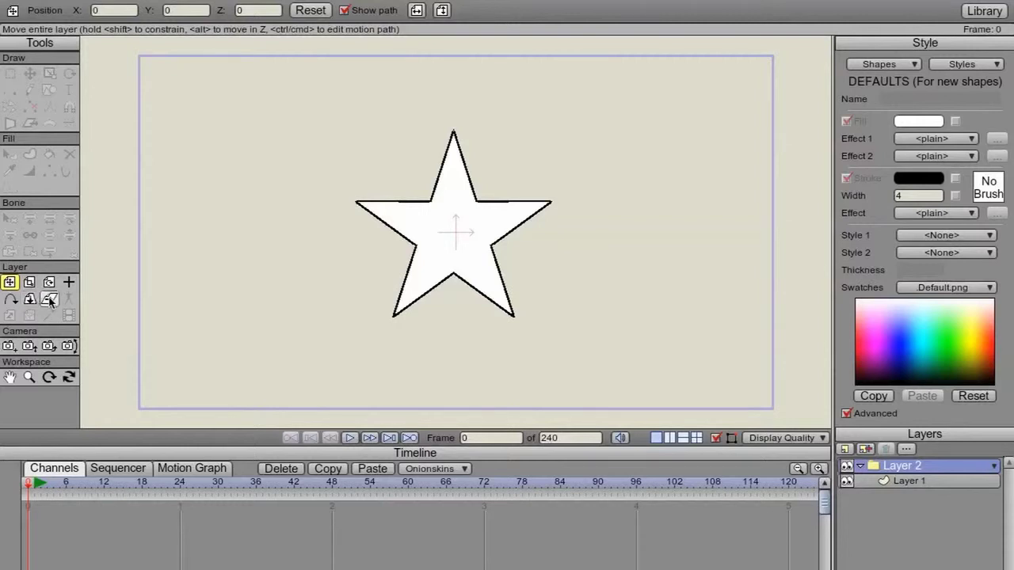
click(49, 299)
Shear the Layer 2 group to X 0.0526, Y 0.3256 at frame 1, then shear it again at frame 60.
click(35, 485)
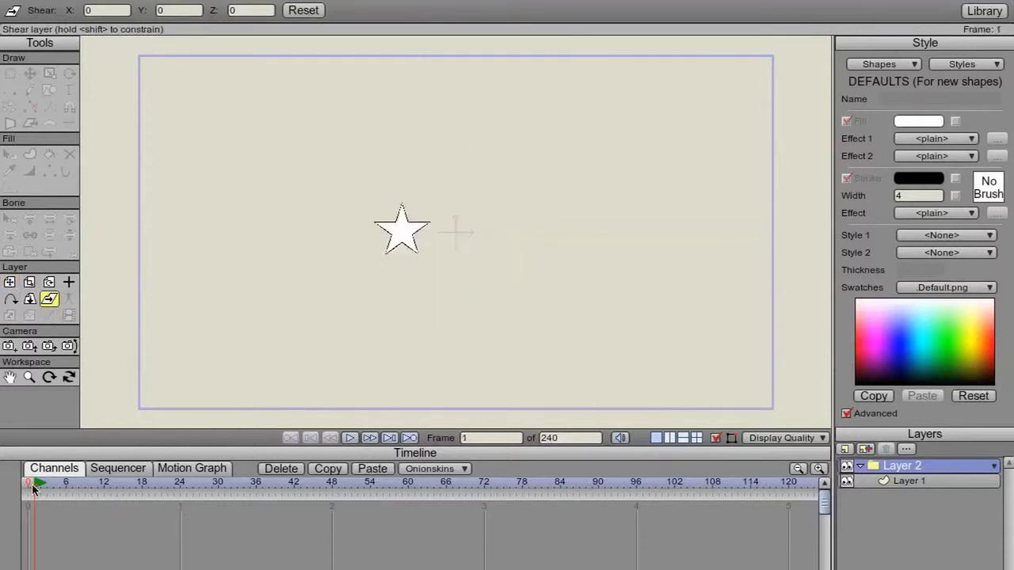
drag(388, 267, 387, 289)
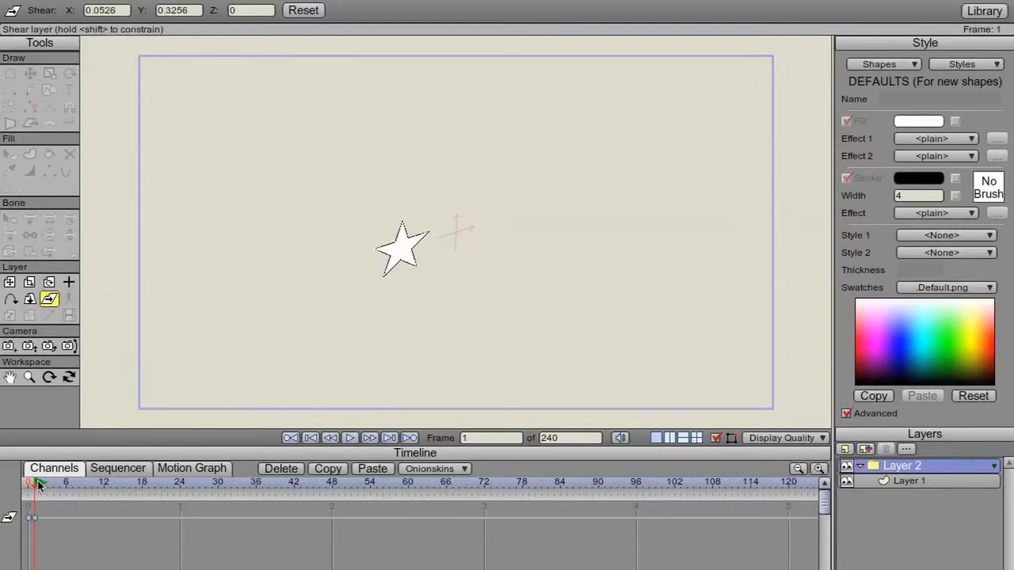
drag(38, 484, 337, 495)
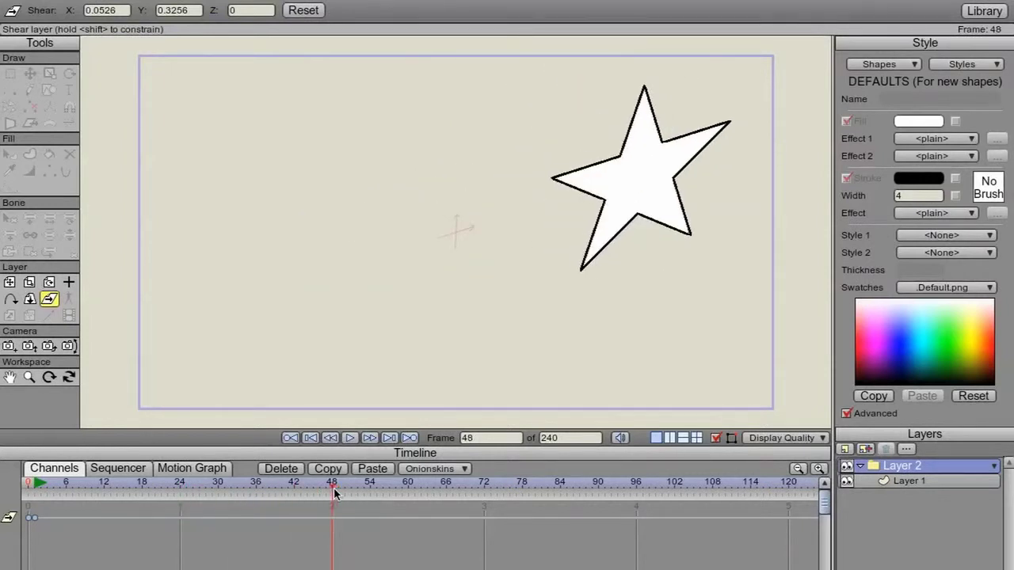
drag(334, 487, 410, 487)
drag(557, 202, 587, 204)
Key the group's Z rotation at -31.4335 on frame 60 and about -0.0259 on frame 1, then preview playback.
click(49, 282)
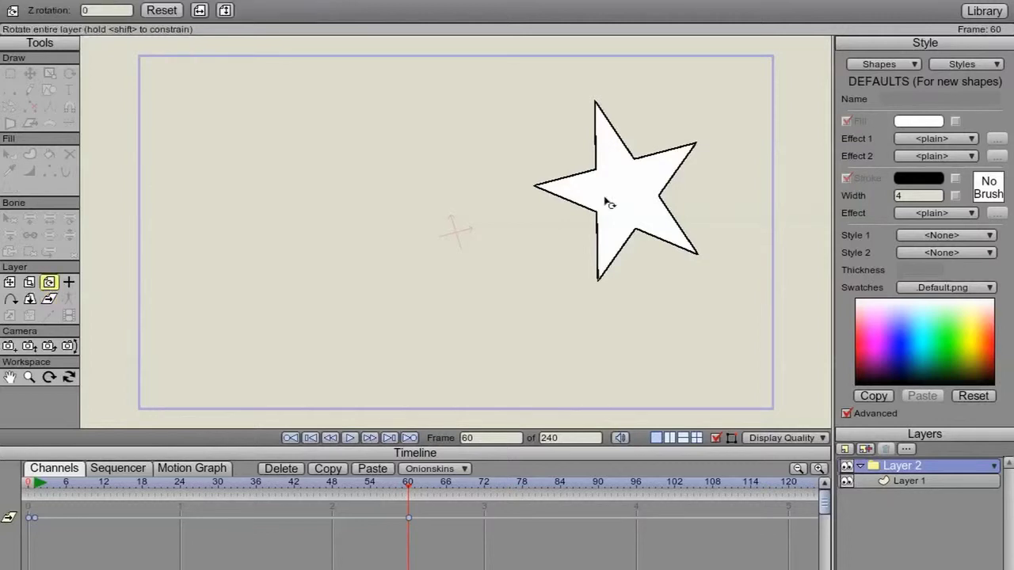
drag(733, 220, 626, 347)
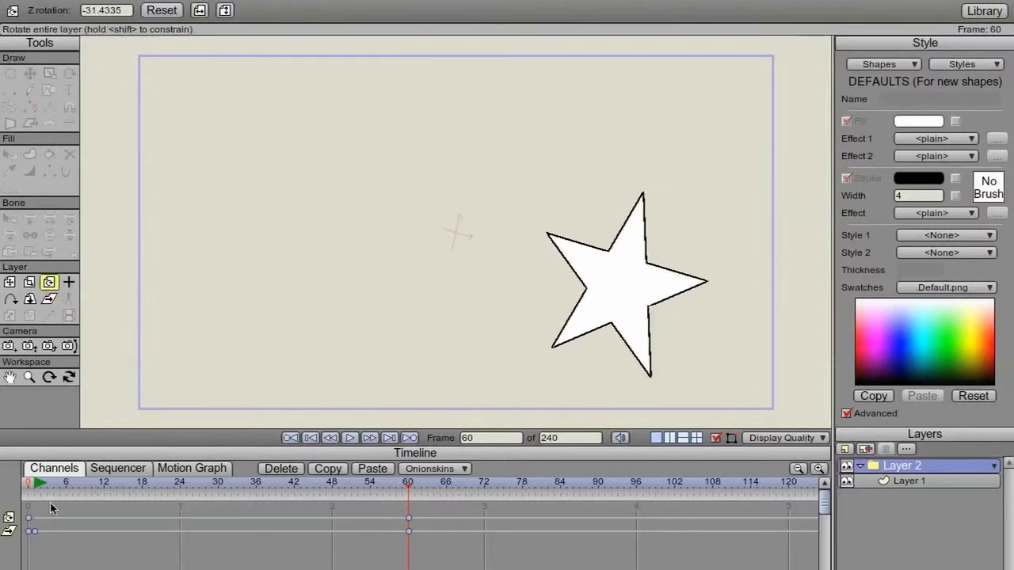
drag(397, 475, 33, 492)
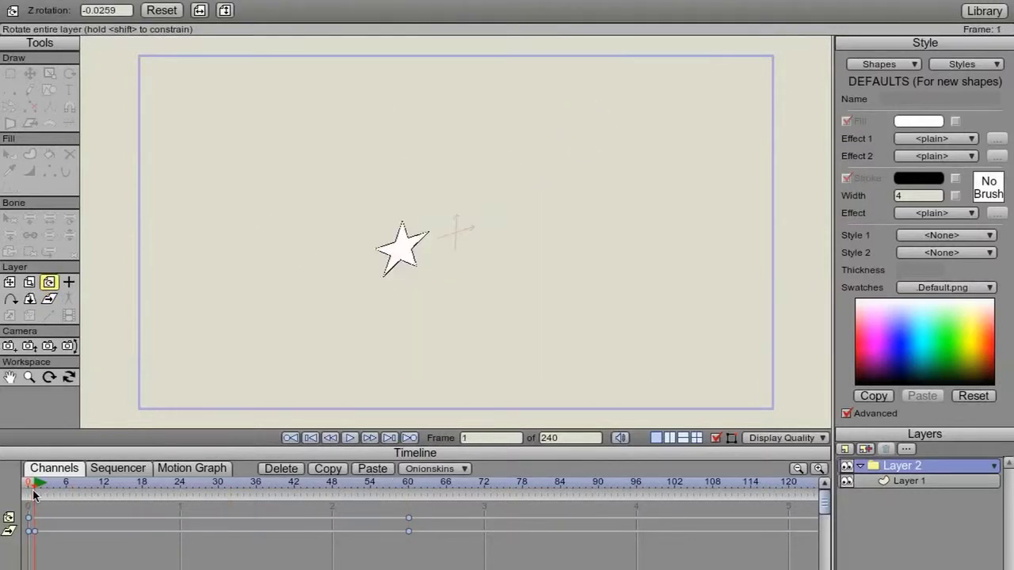
drag(274, 174, 410, 84)
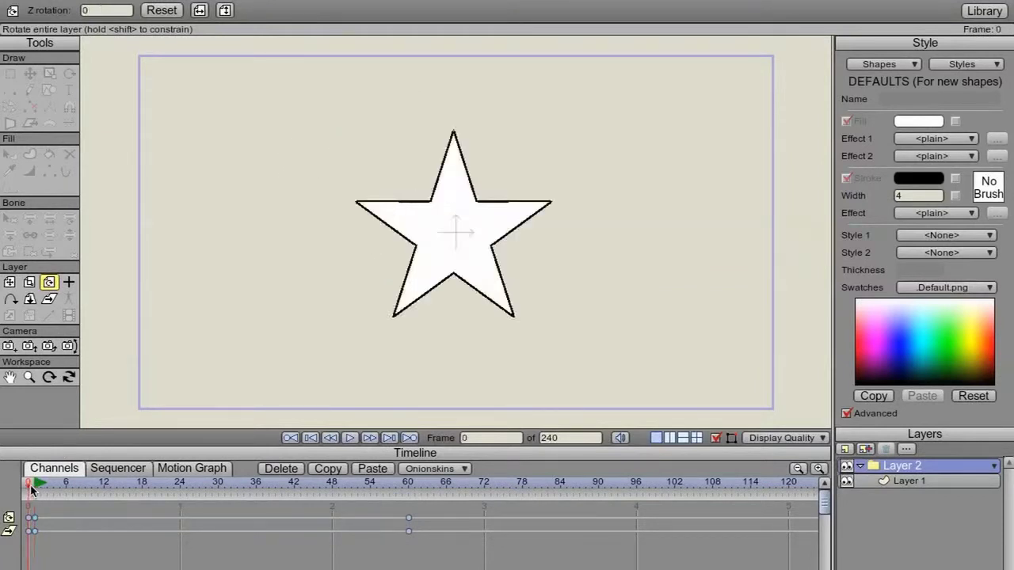
key(space)
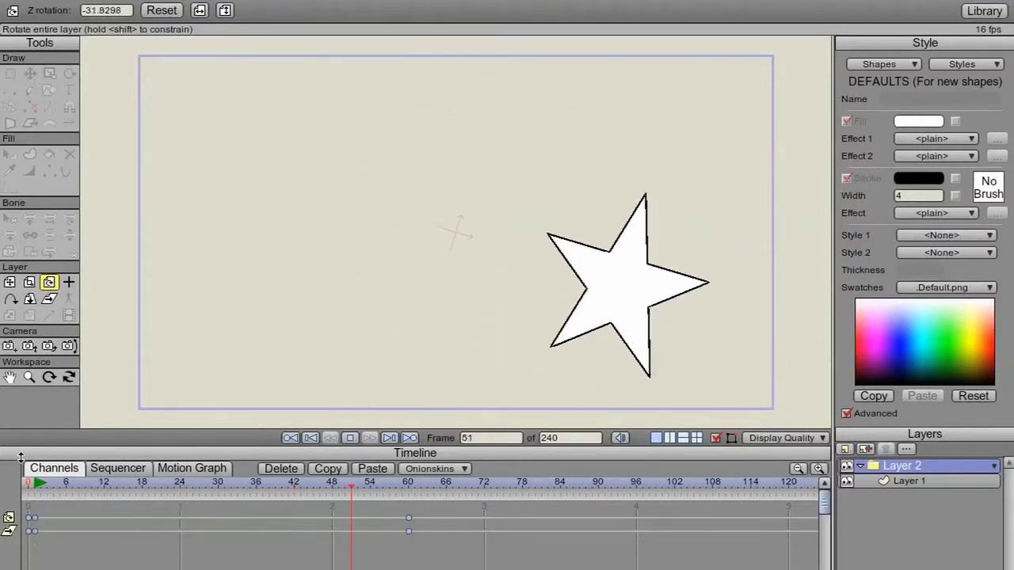
key(space)
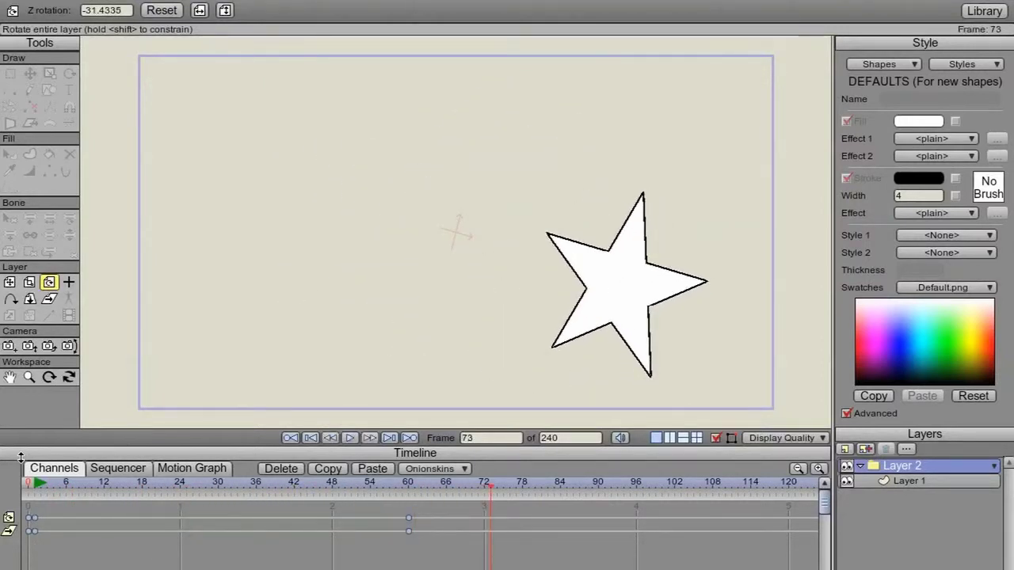
Toggle Layer 2's expansion, select Layer 1 then Layer 2, and collapse the Layer 2 group.
click(858, 466)
click(858, 467)
click(932, 483)
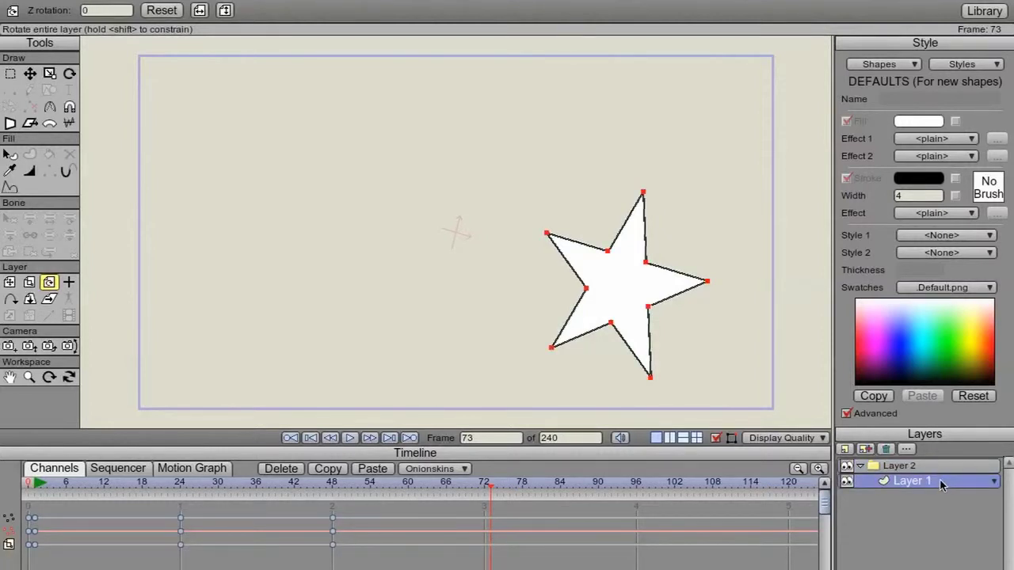
click(949, 468)
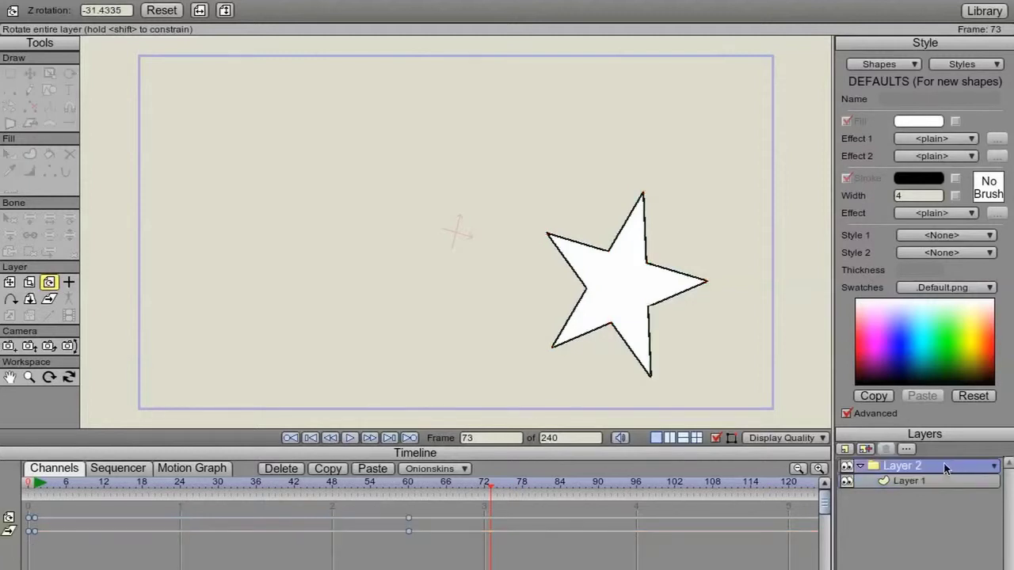
click(860, 467)
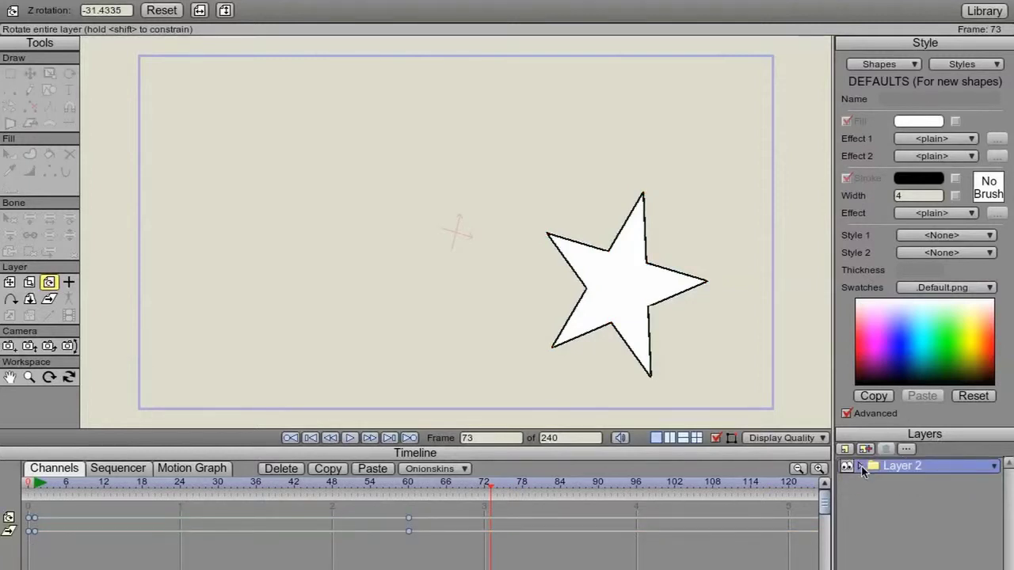